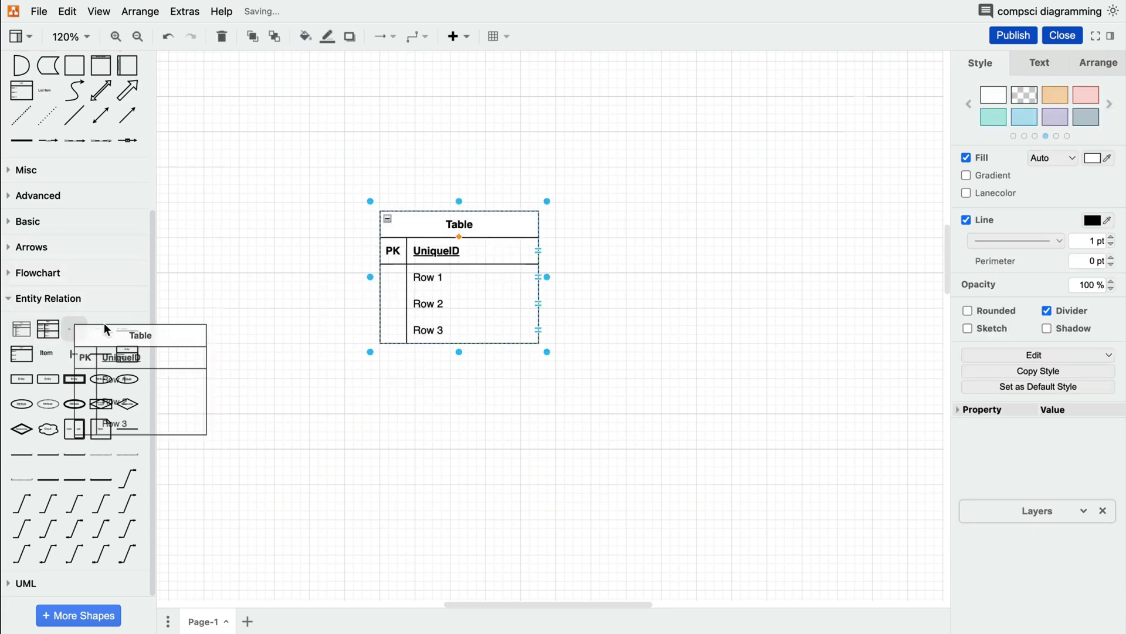
Place a second table, link it to Row 1, and give it a dashed border
drag(107, 330, 722, 214)
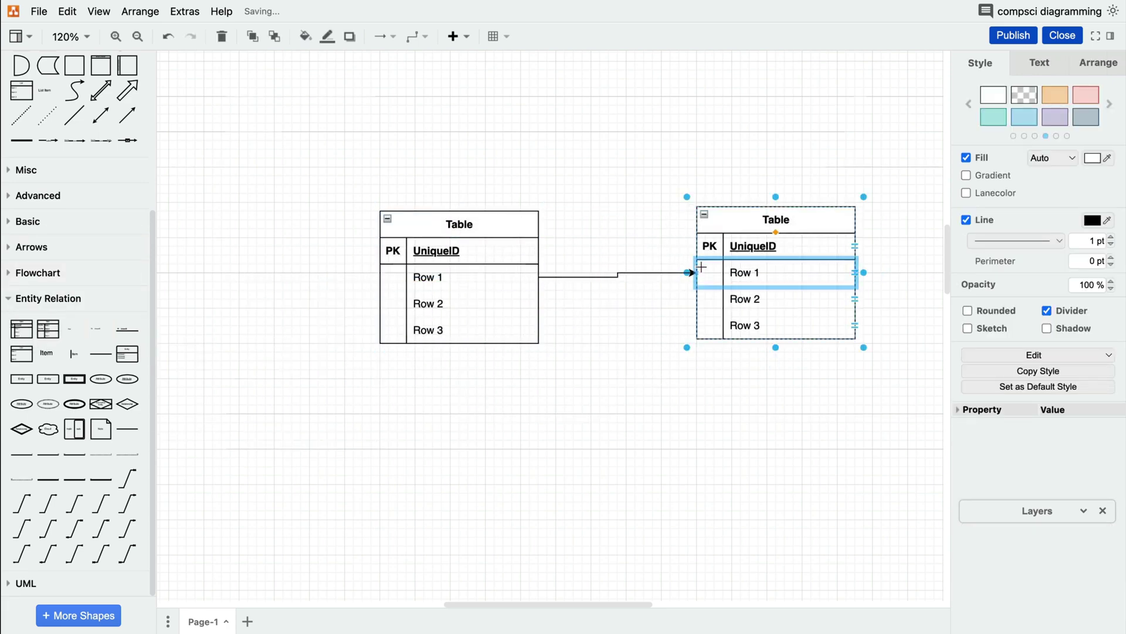
drag(551, 277, 725, 273)
click(727, 255)
click(1017, 240)
click(1003, 275)
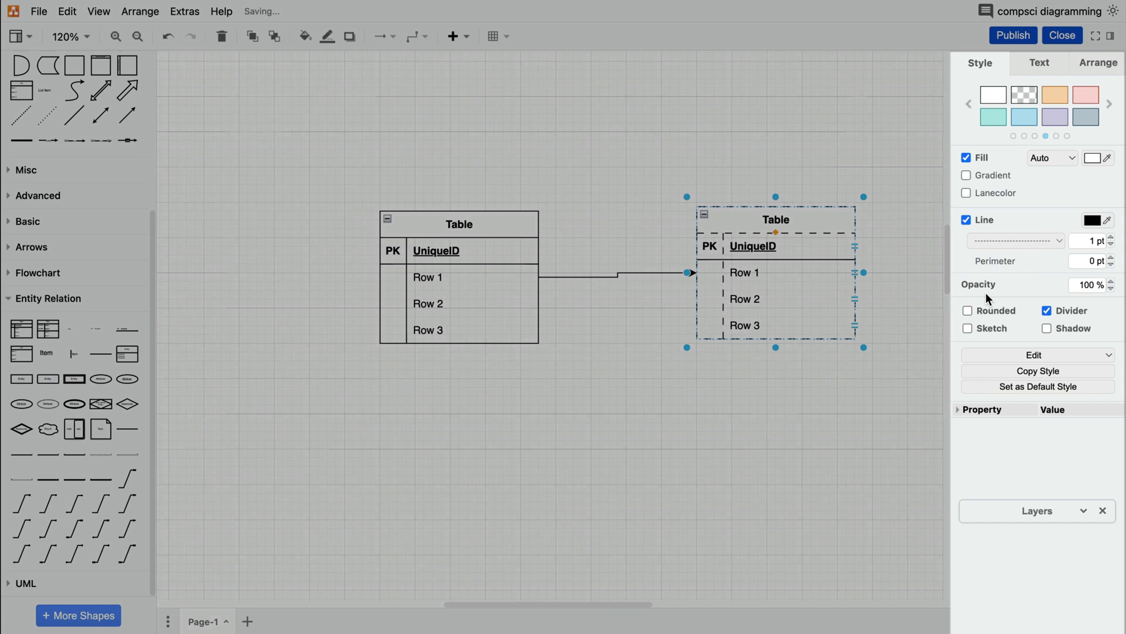
Make the connector between the two tables dashed
click(620, 273)
click(1045, 178)
click(1037, 228)
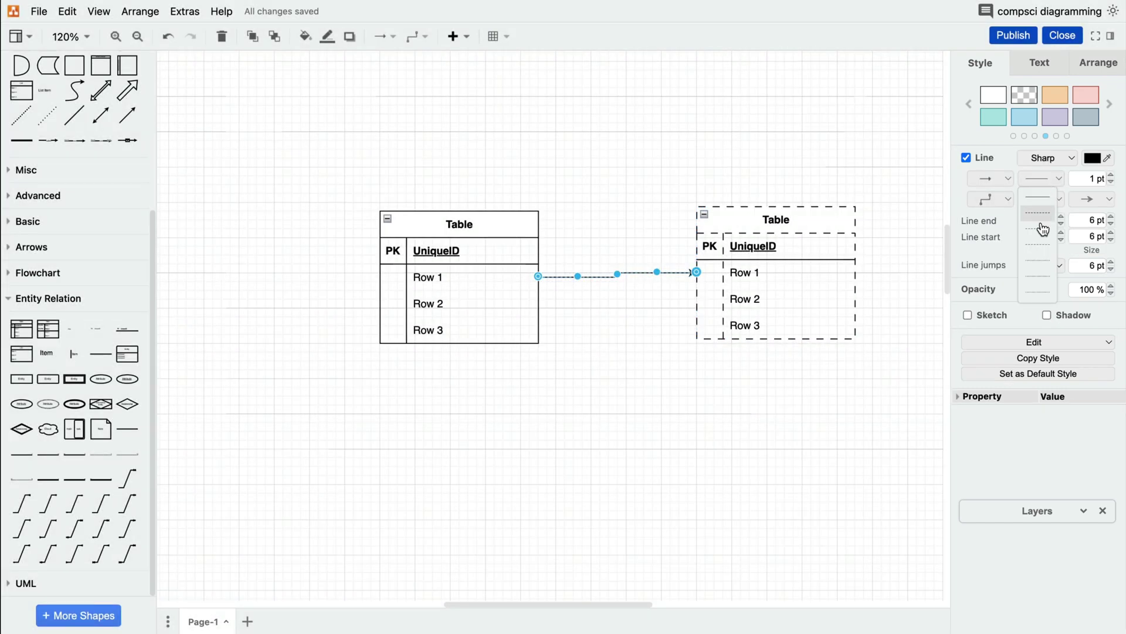
Give the right table a green header and the left table an orange header
click(825, 229)
click(1058, 120)
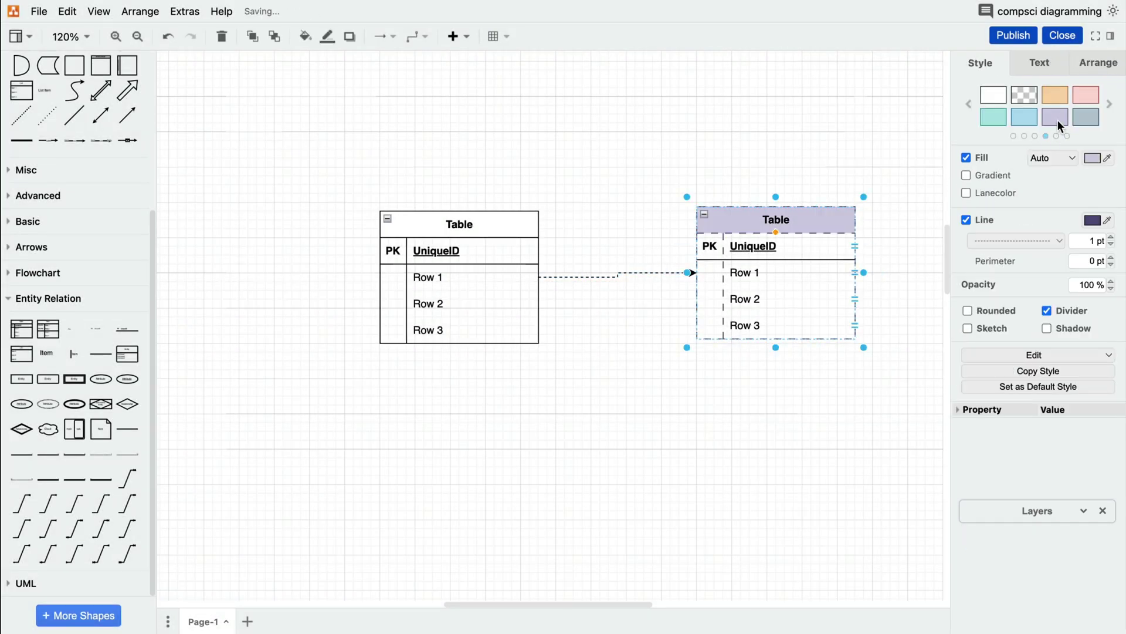
click(1109, 104)
click(1057, 117)
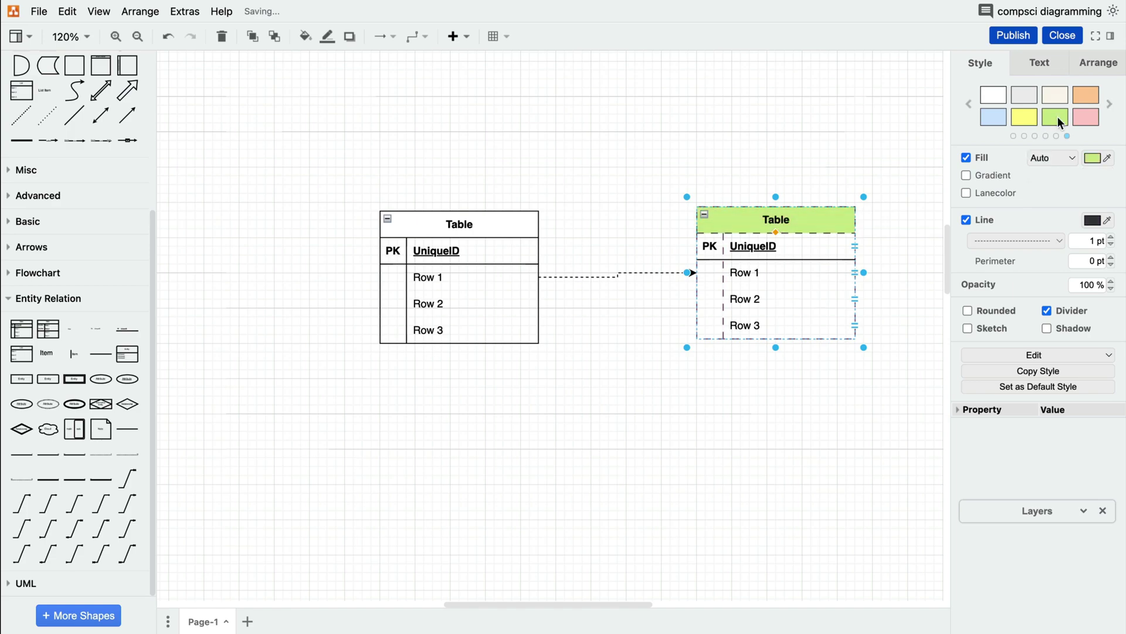
click(460, 224)
click(1086, 94)
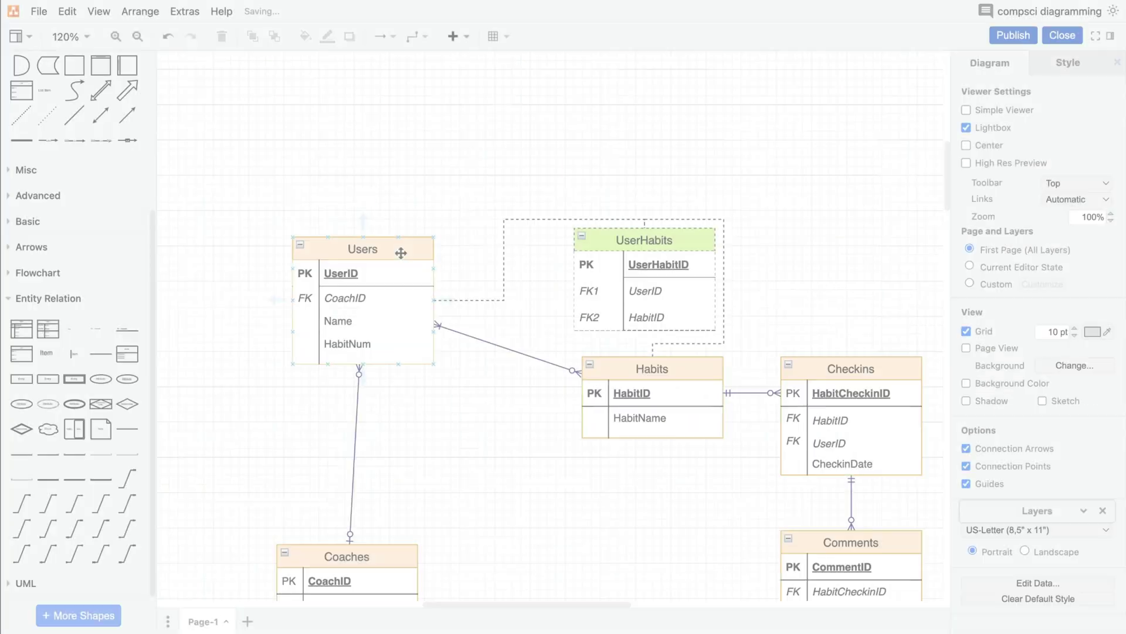
Move Users and UserHabits into place, then adjust the Users table's Top and Width
mouse_move(399, 251)
mouse_down()
mouse_move(406, 344)
mouse_move(383, 344)
mouse_up()
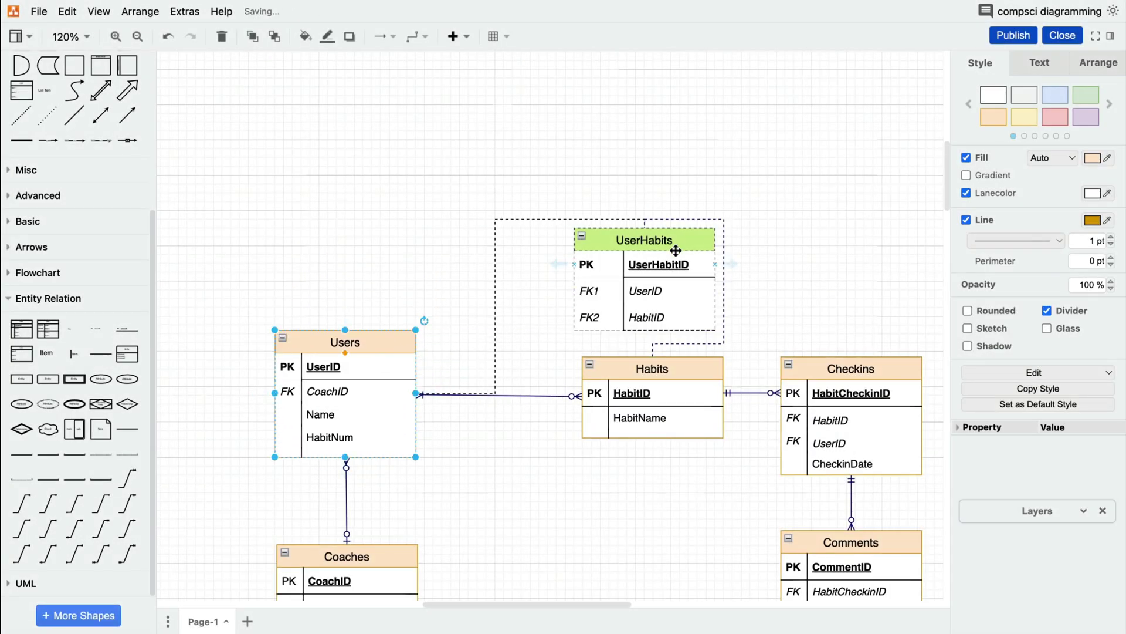
drag(676, 250, 560, 498)
scroll(489, 332, down, 5)
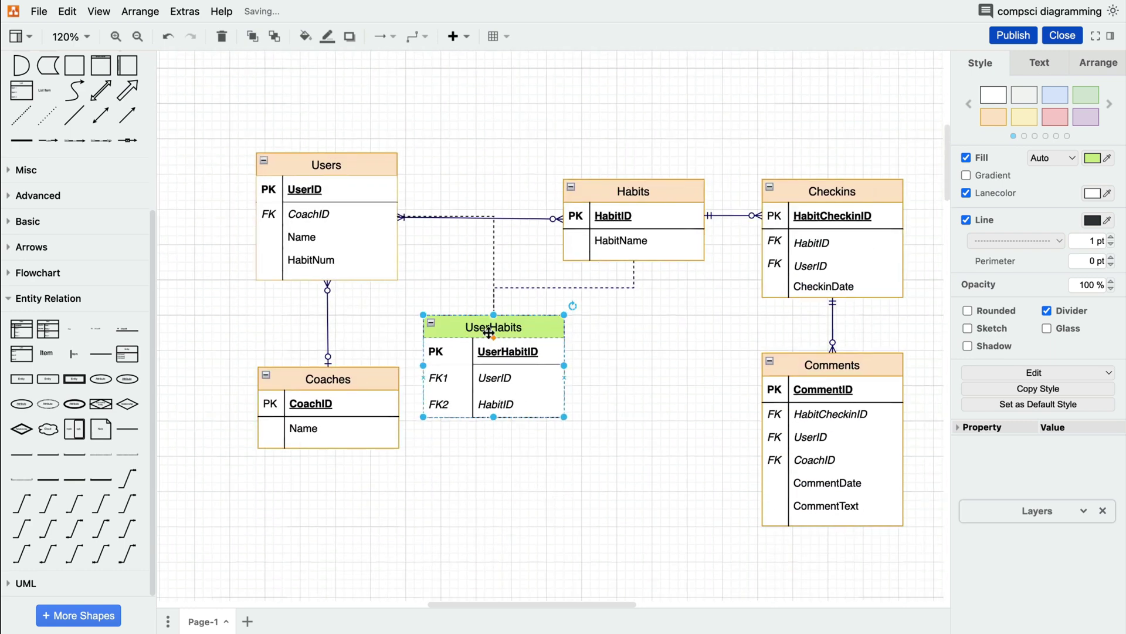
click(1099, 63)
click(1085, 210)
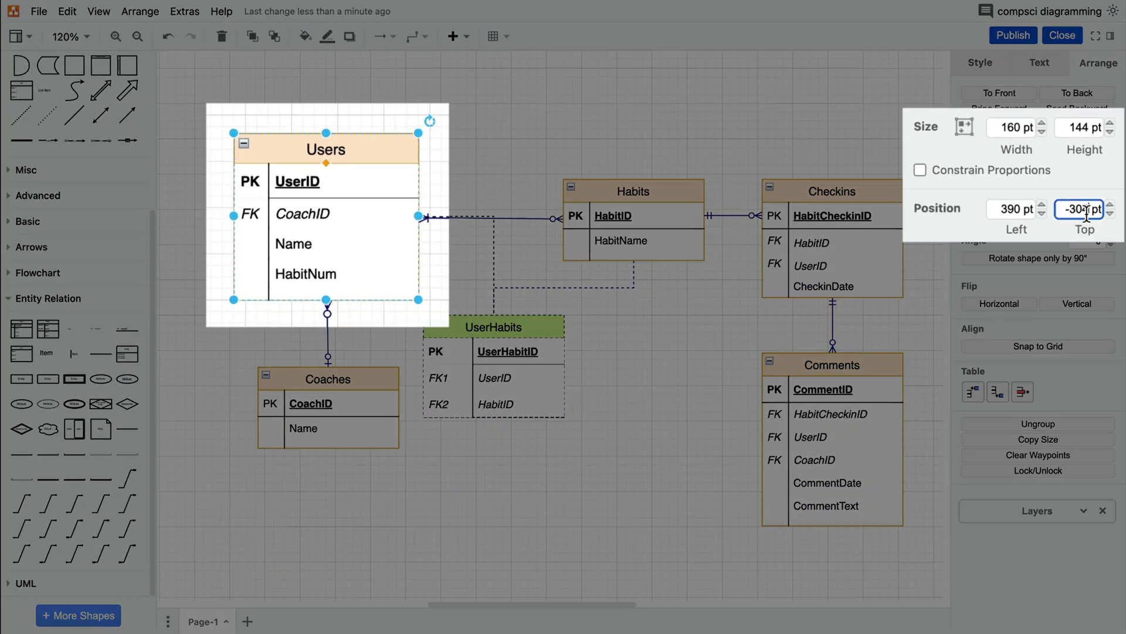
text(.5)
key(Return)
text(165.2)
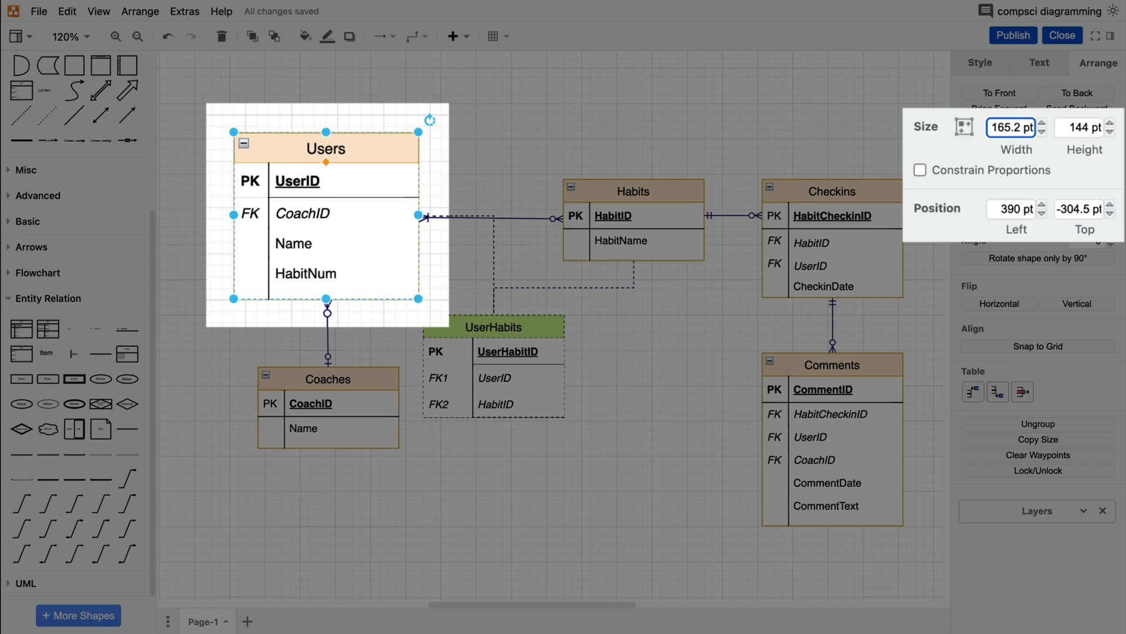
key(Return)
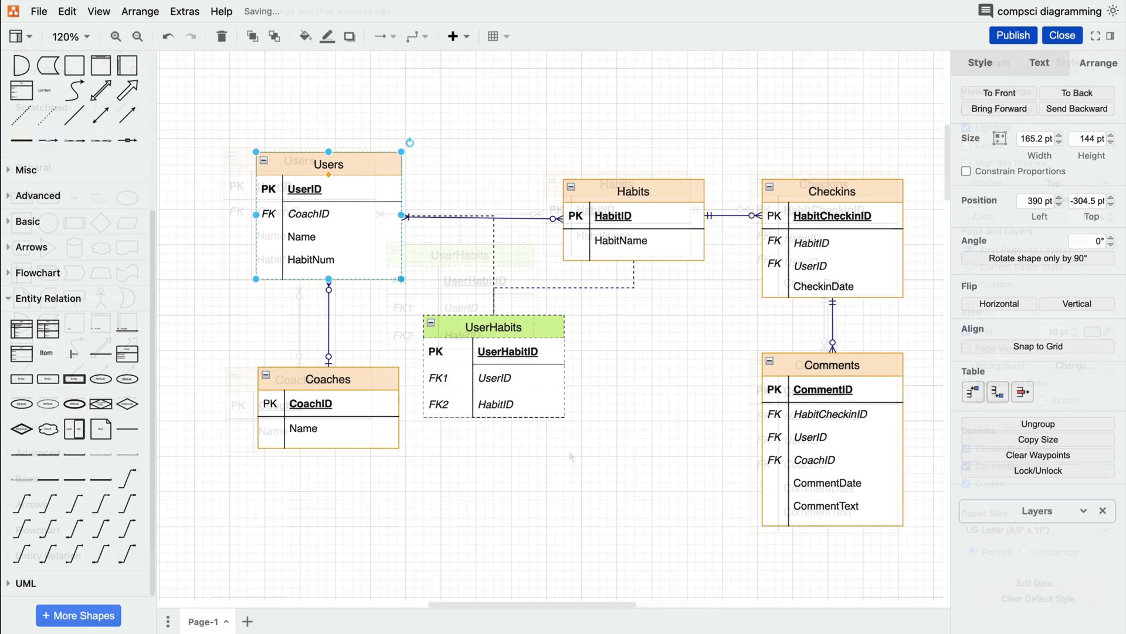
click(569, 449)
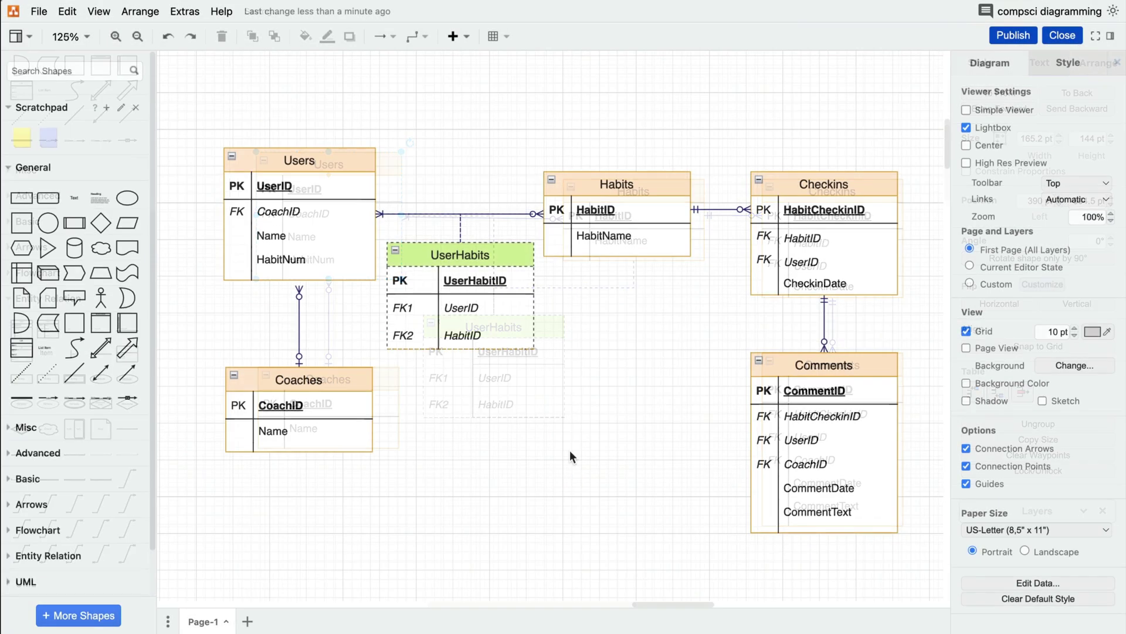
Nudge the Users–Coaches connector's Line start Top slightly upward
click(117, 37)
click(116, 37)
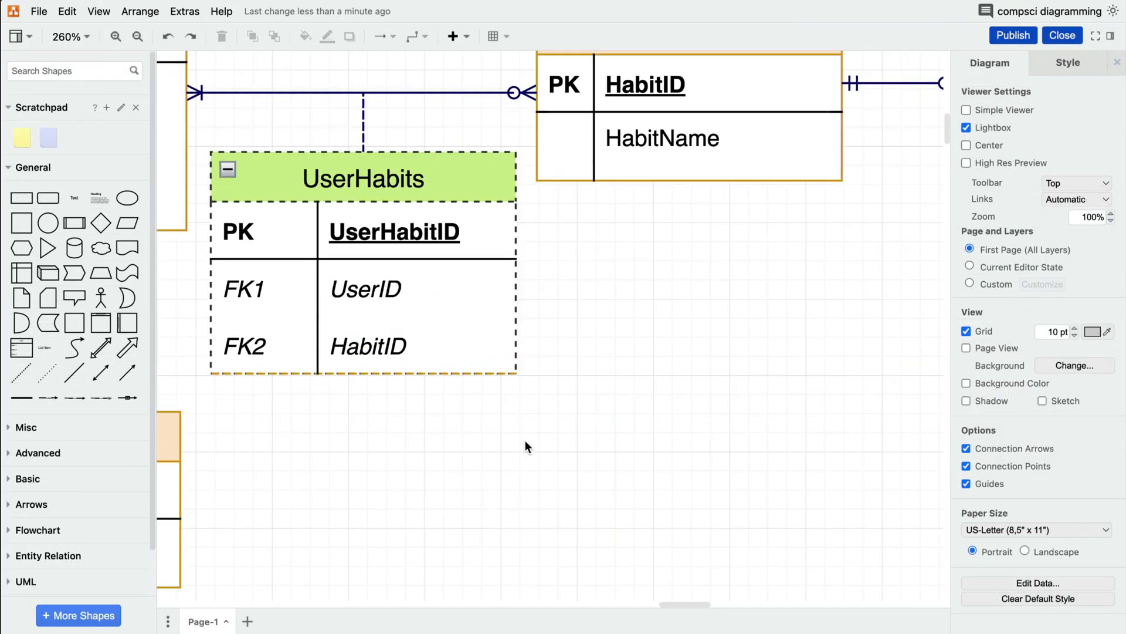
scroll(645, 437, left, 10)
scroll(645, 437, up, 2)
click(527, 298)
click(1098, 65)
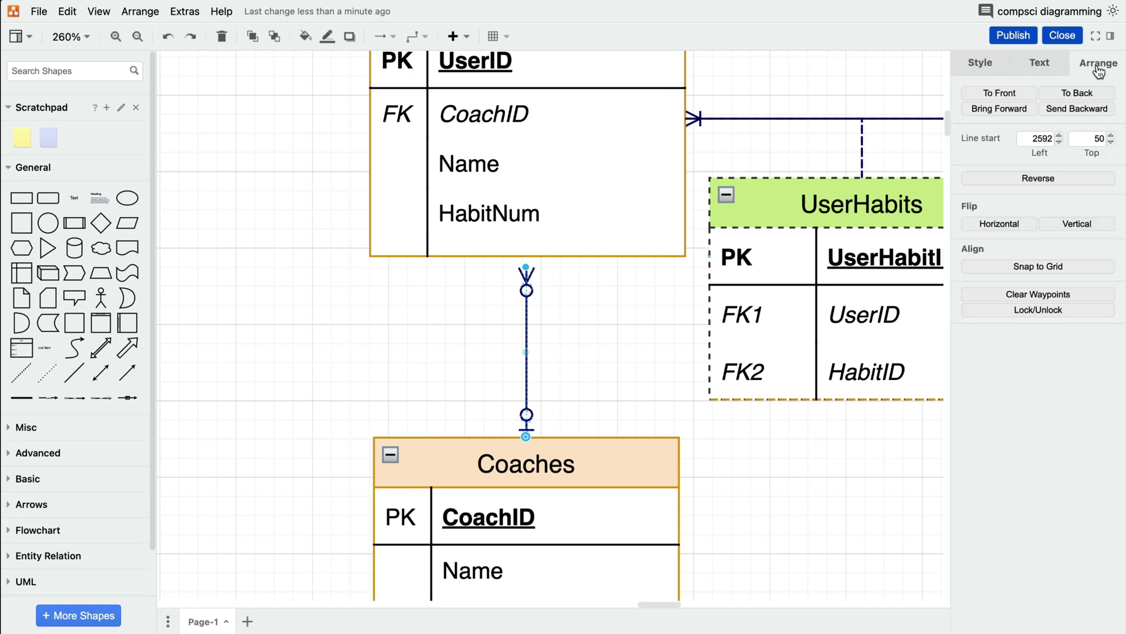
click(1111, 143)
click(1111, 143)
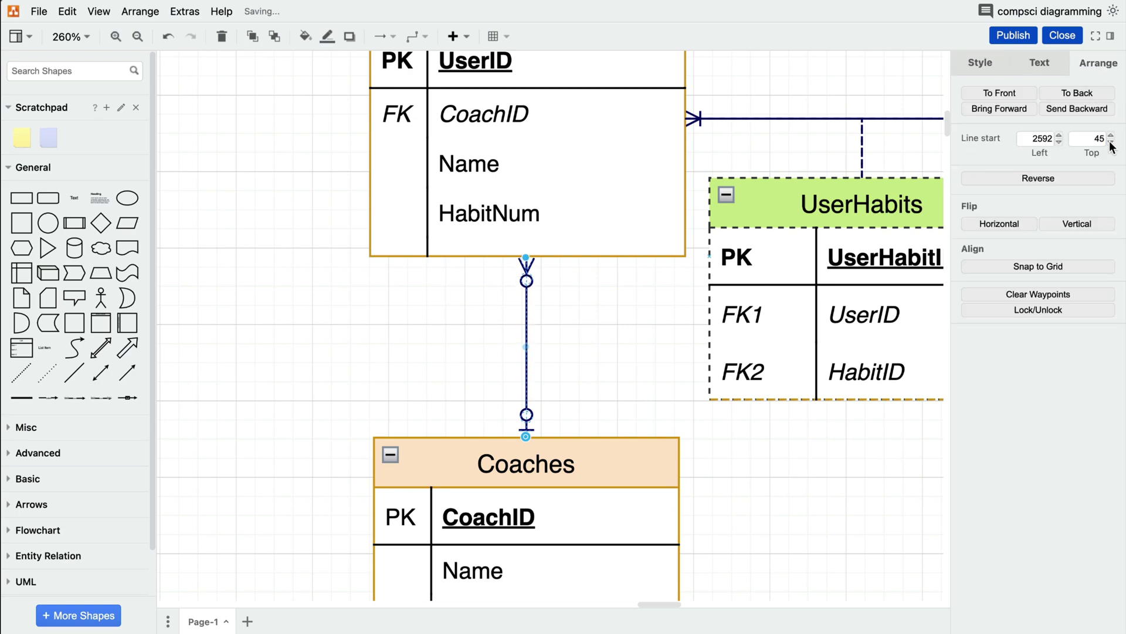
click(640, 354)
key(ctrl+shift+h)
Apply a diagram theme with beige table headers and teal borders
click(1062, 70)
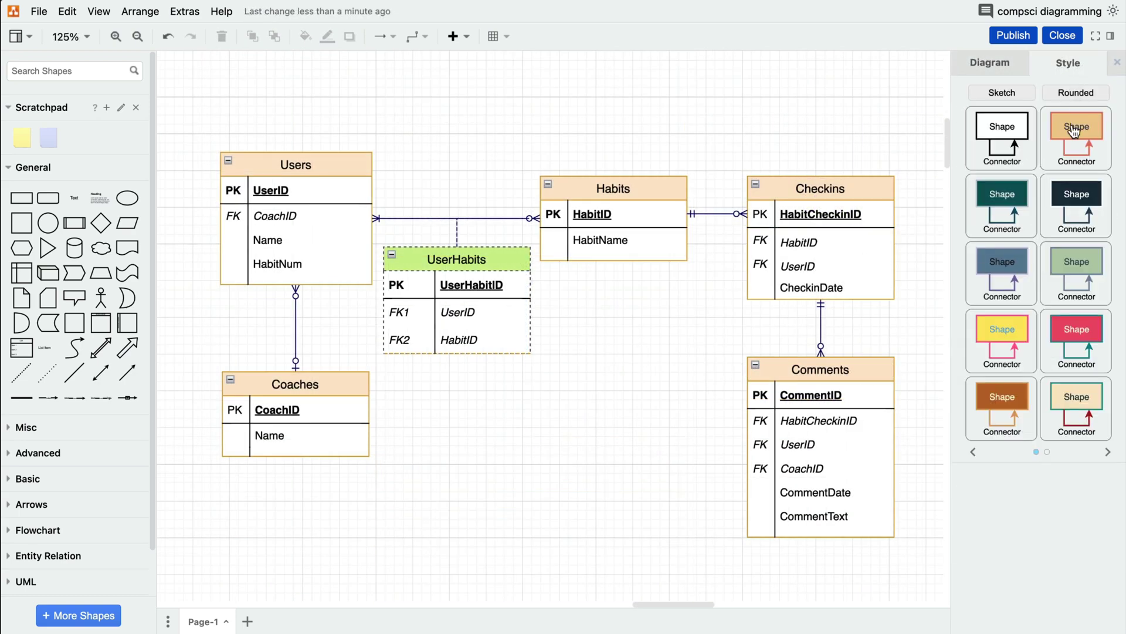
click(1064, 273)
click(1015, 352)
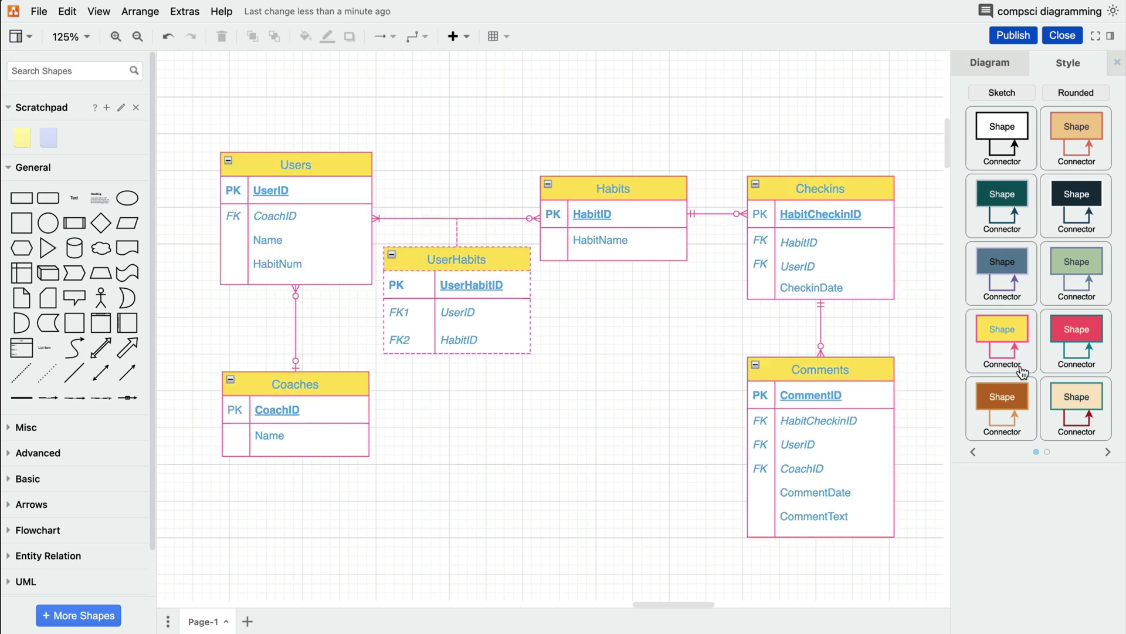
click(1084, 399)
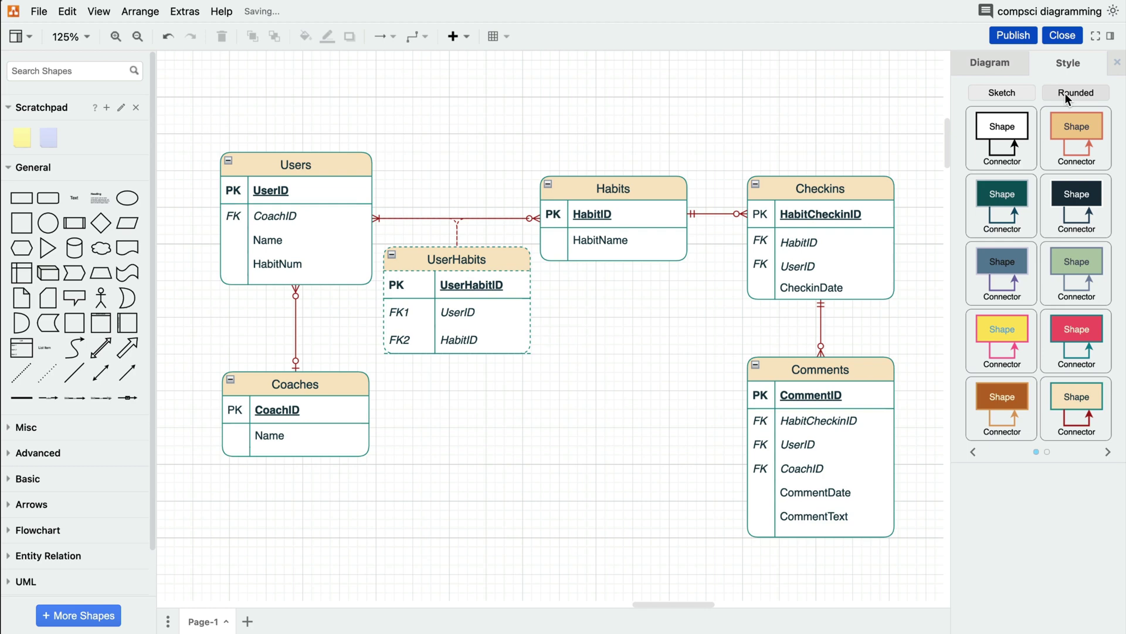
click(985, 64)
Make all connector lines thicker and add shadows to the tables
drag(194, 128, 924, 573)
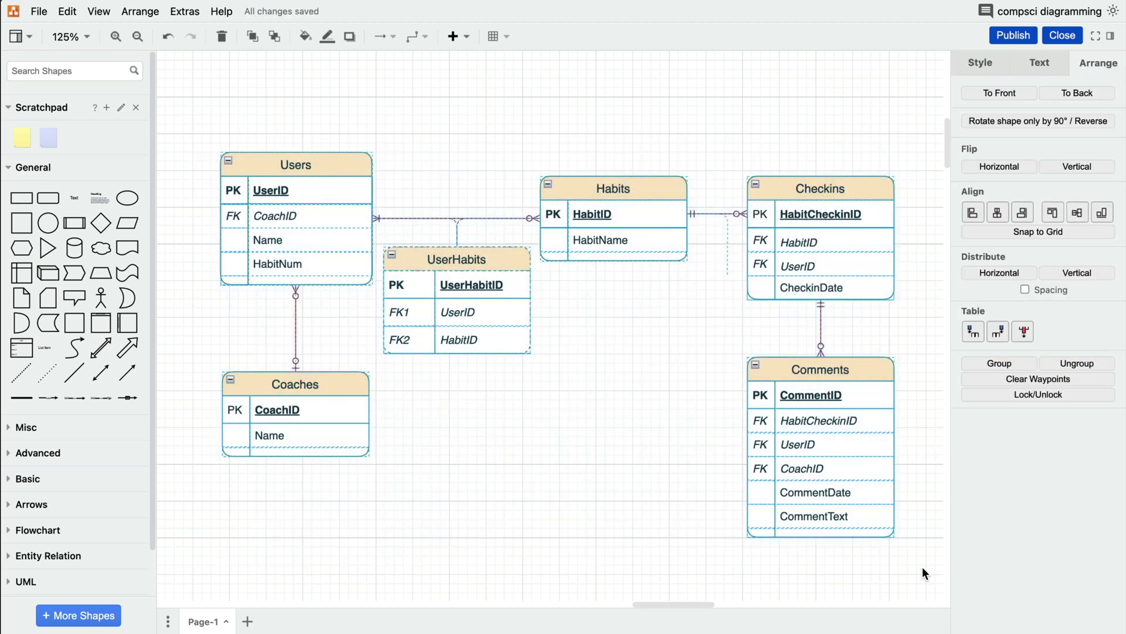
click(991, 65)
click(1111, 174)
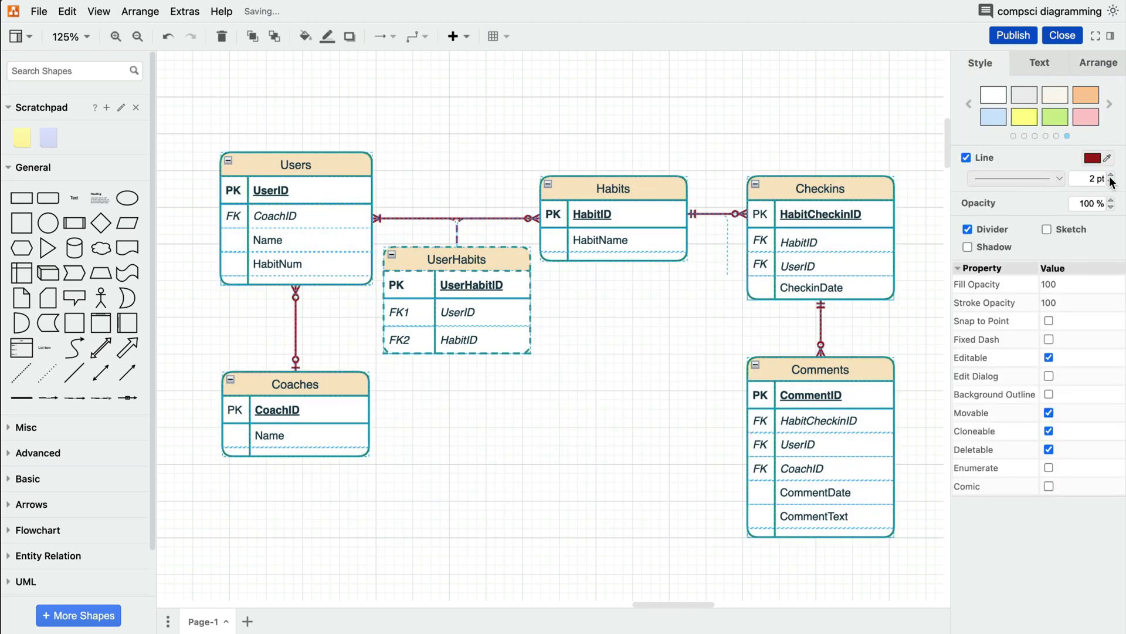
click(715, 360)
click(966, 401)
Set a peach page background colour and hide the grid
click(1029, 380)
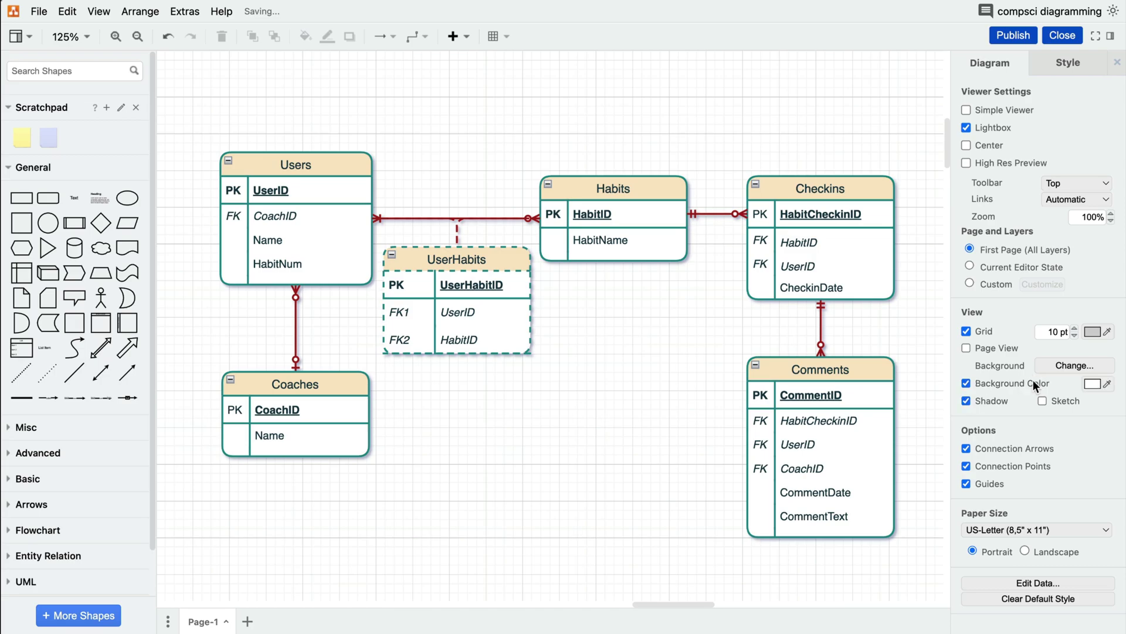
click(1093, 383)
click(505, 237)
click(620, 426)
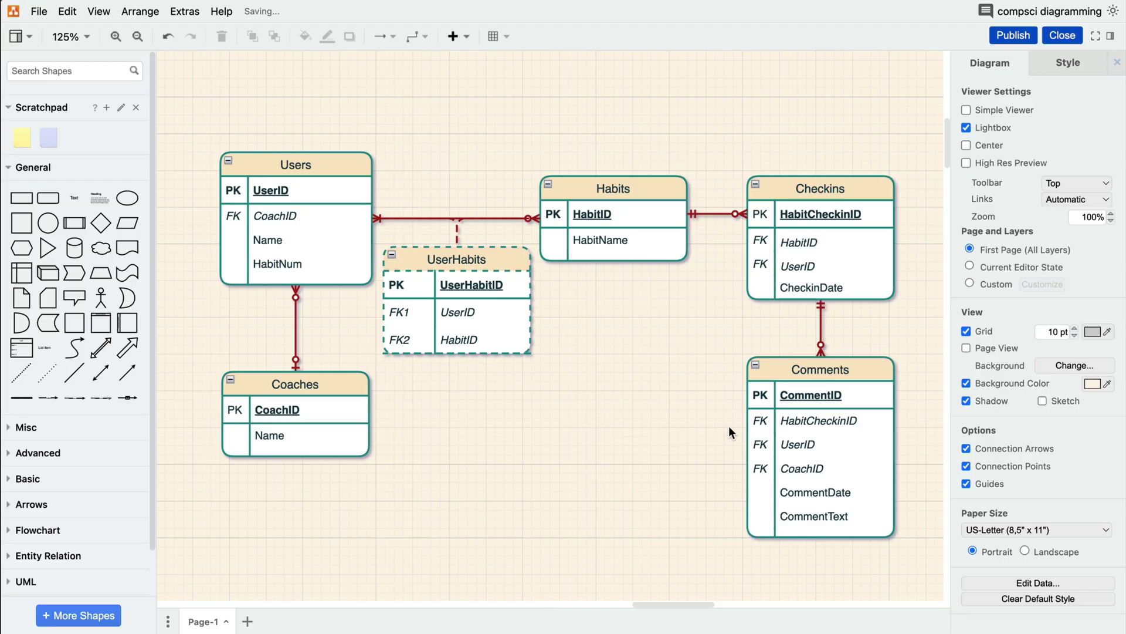
click(966, 330)
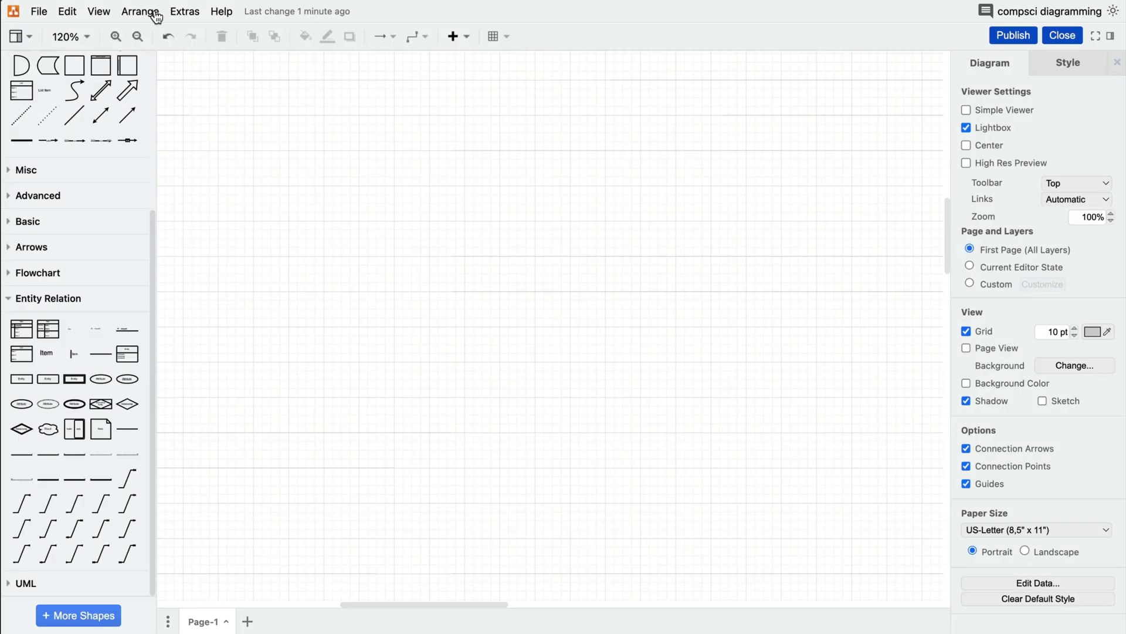
Insert the Citrix Network Architecture template from the Network template gallery
click(147, 12)
click(461, 480)
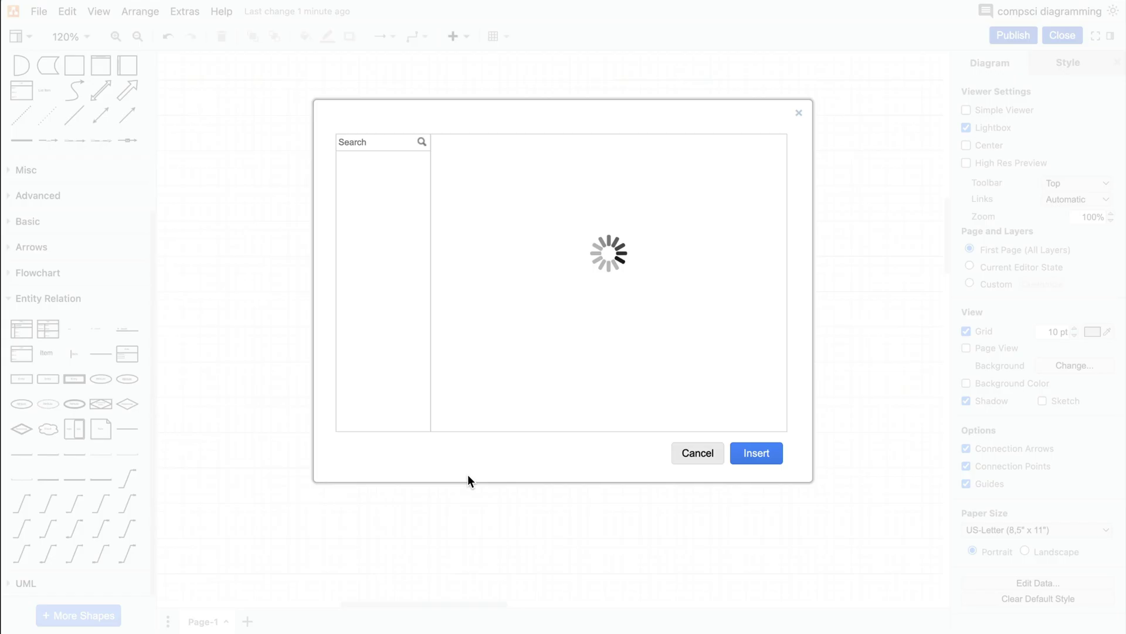
click(755, 266)
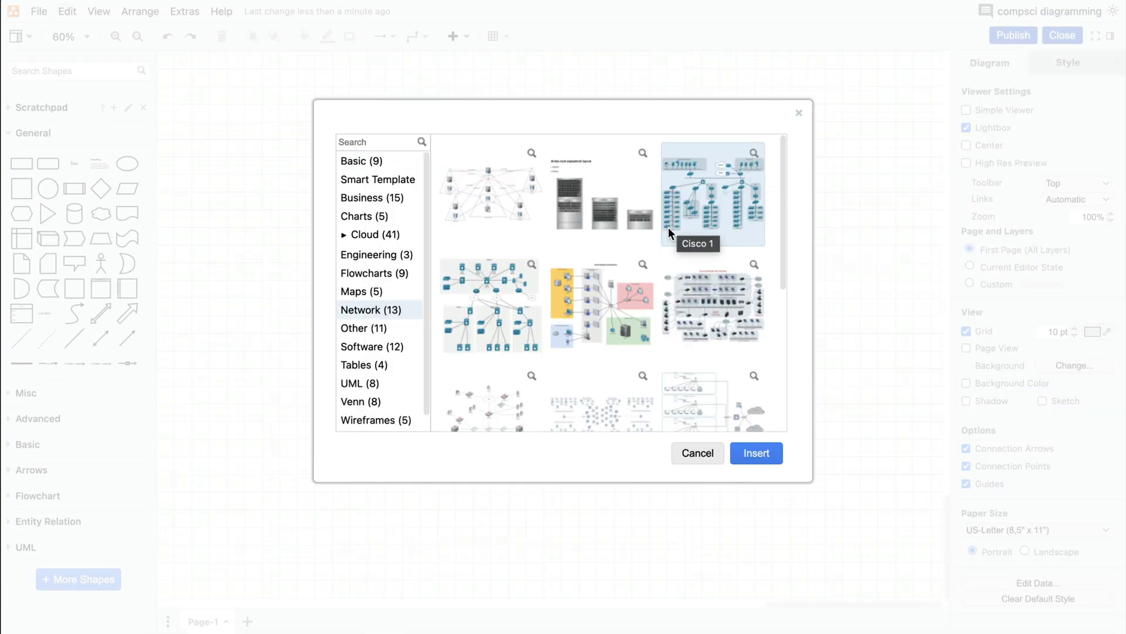
click(601, 289)
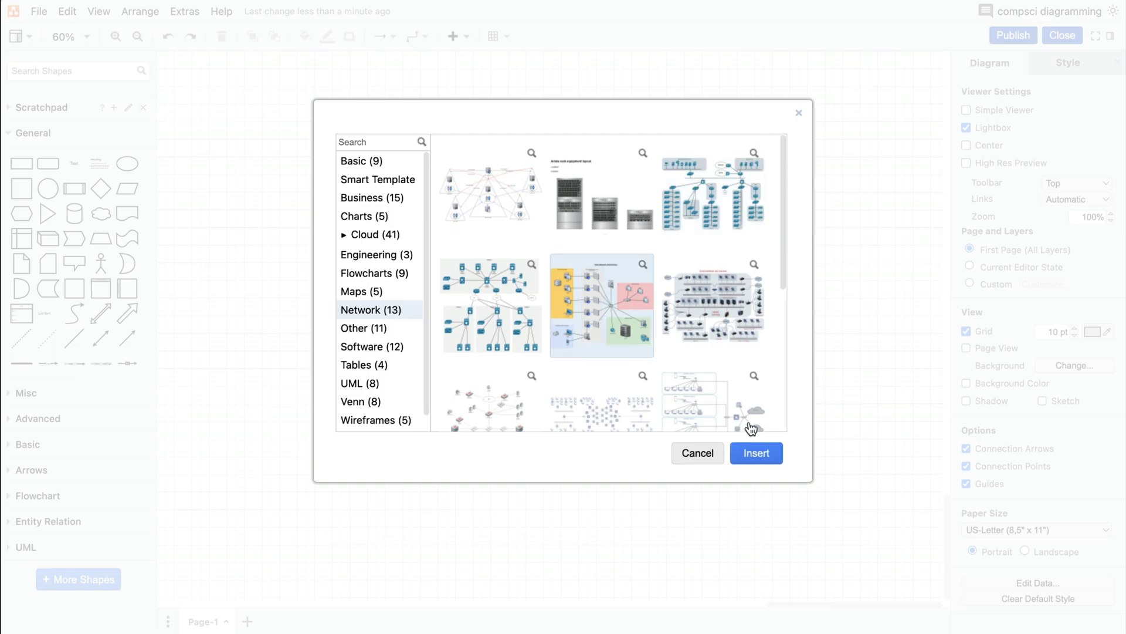
click(752, 454)
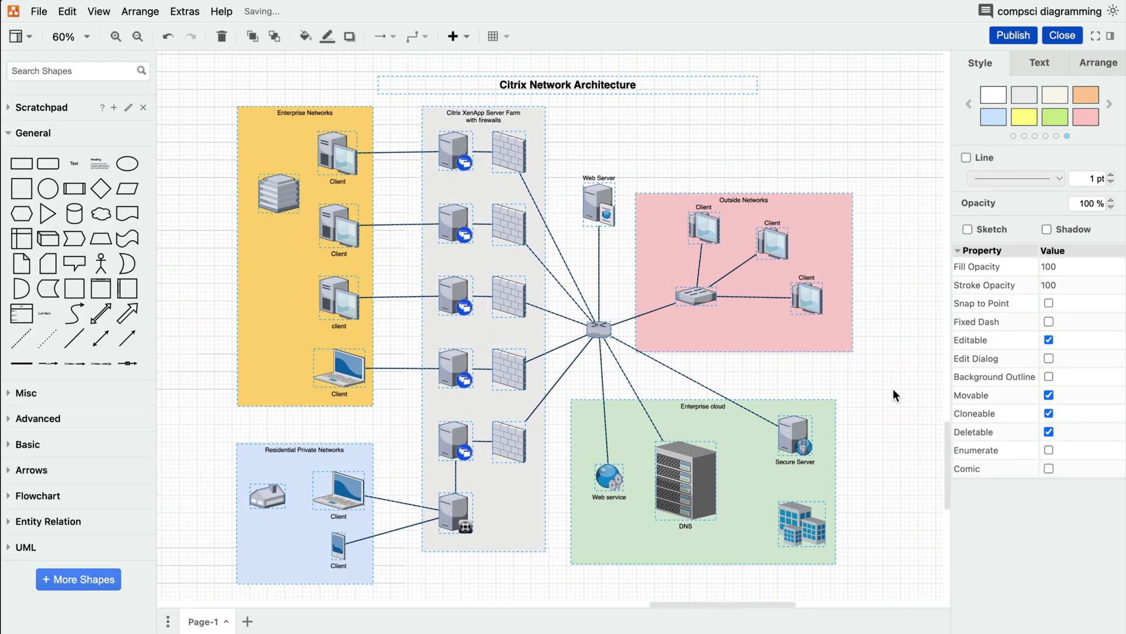
Enable the AWS 3D and Citrix shape libraries and place a Citrix laptop at the top right
click(897, 386)
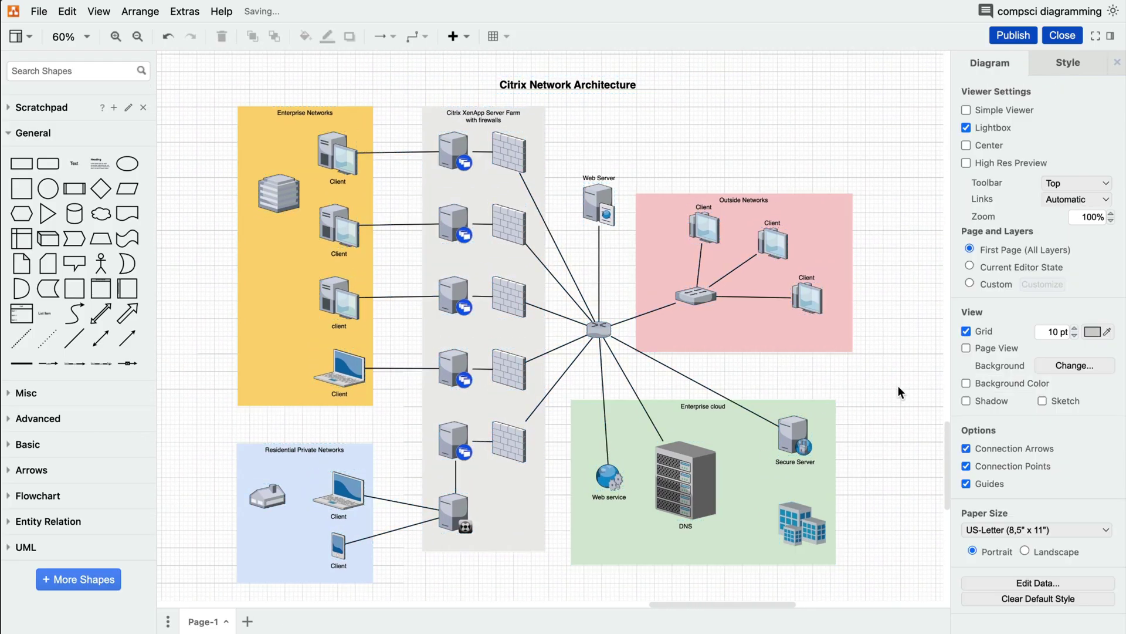
click(57, 577)
drag(451, 226, 460, 332)
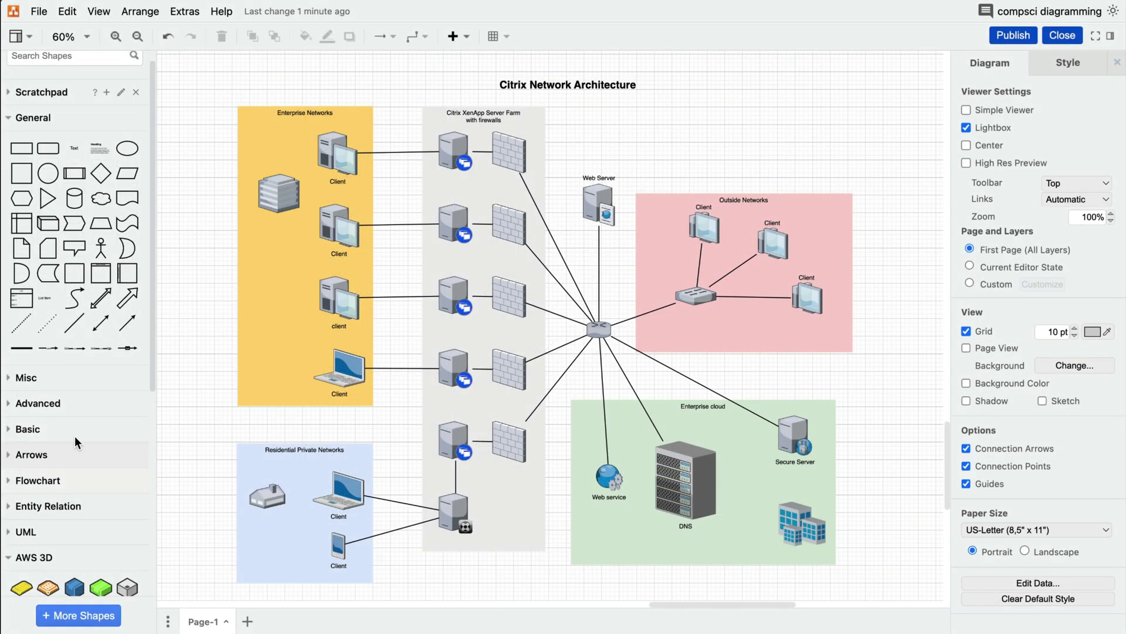
scroll(61, 558, down, 1)
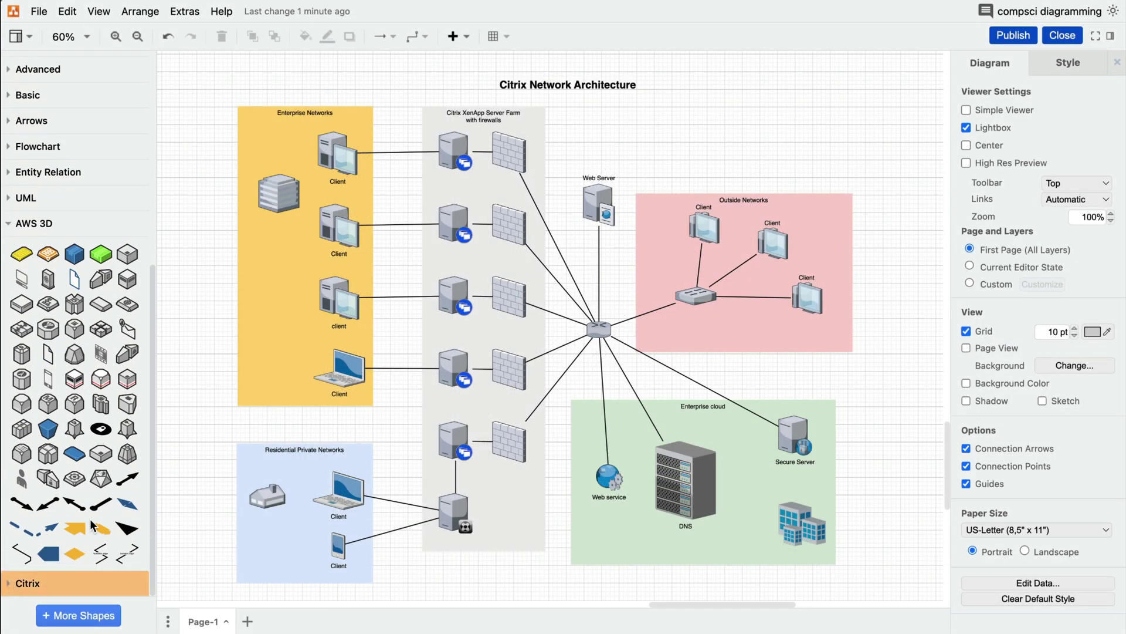
drag(152, 390, 156, 602)
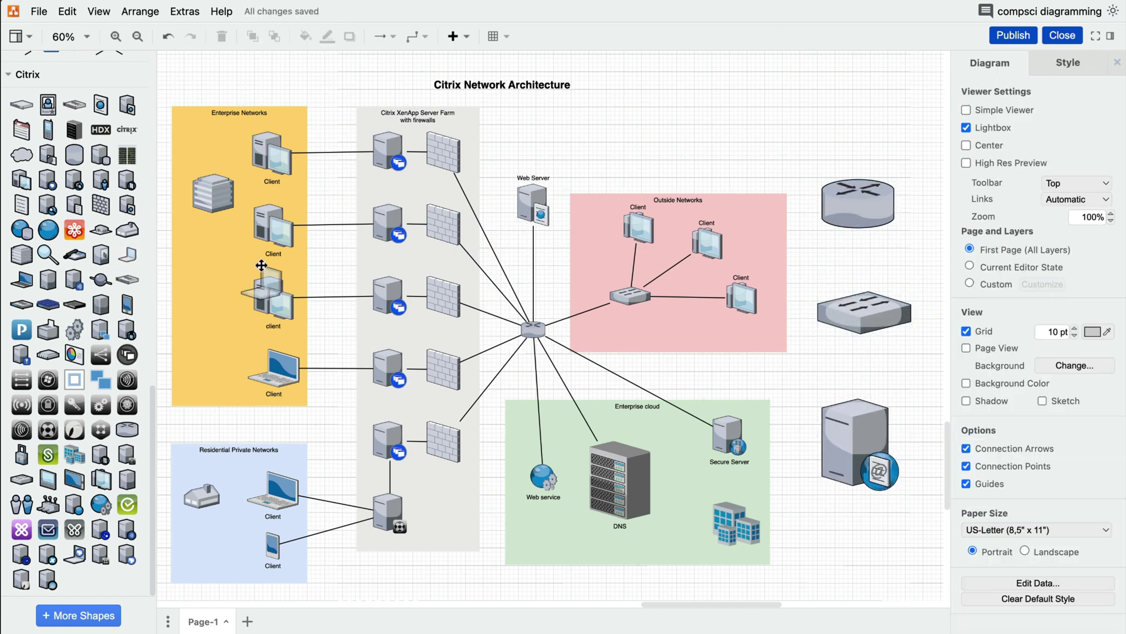
mouse_move(261, 265)
mouse_down()
mouse_move(864, 92)
mouse_move(839, 88)
mouse_move(928, 533)
mouse_up()
Centre-align the four new shapes and turn on flow animation for every connector
click(1093, 64)
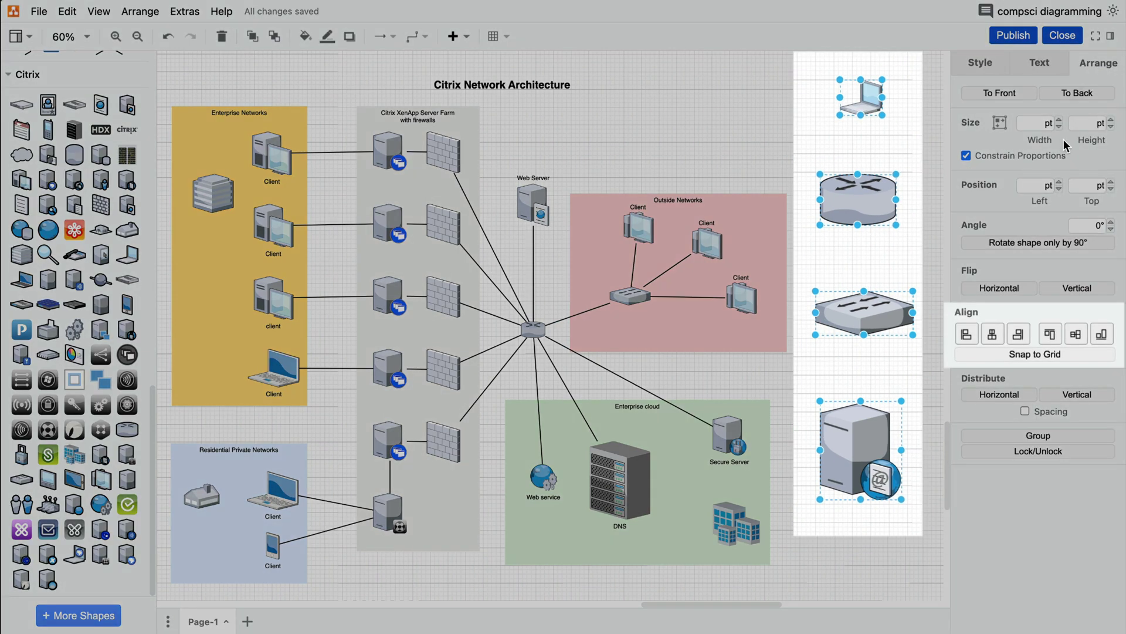
click(992, 336)
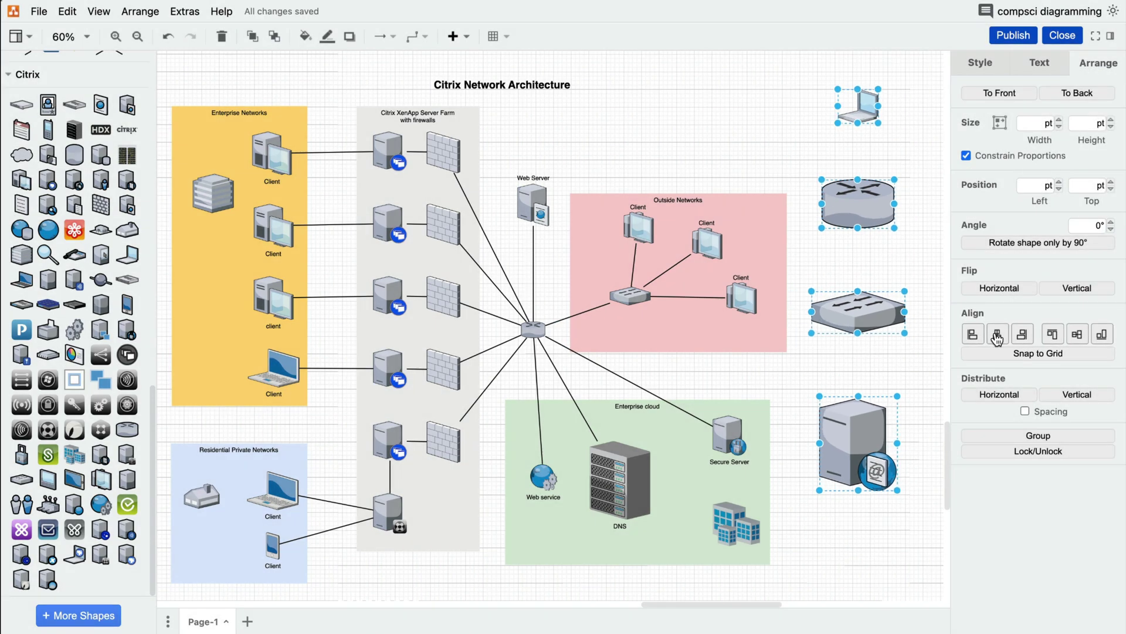
right_click(618, 119)
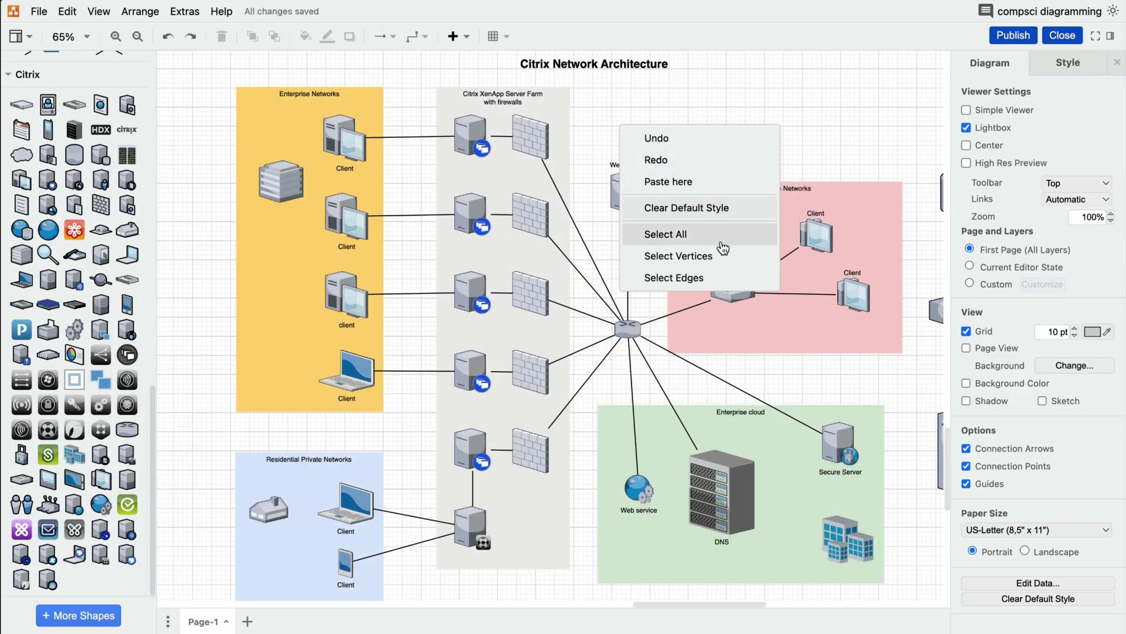
click(729, 276)
scroll(1006, 390, down, 3)
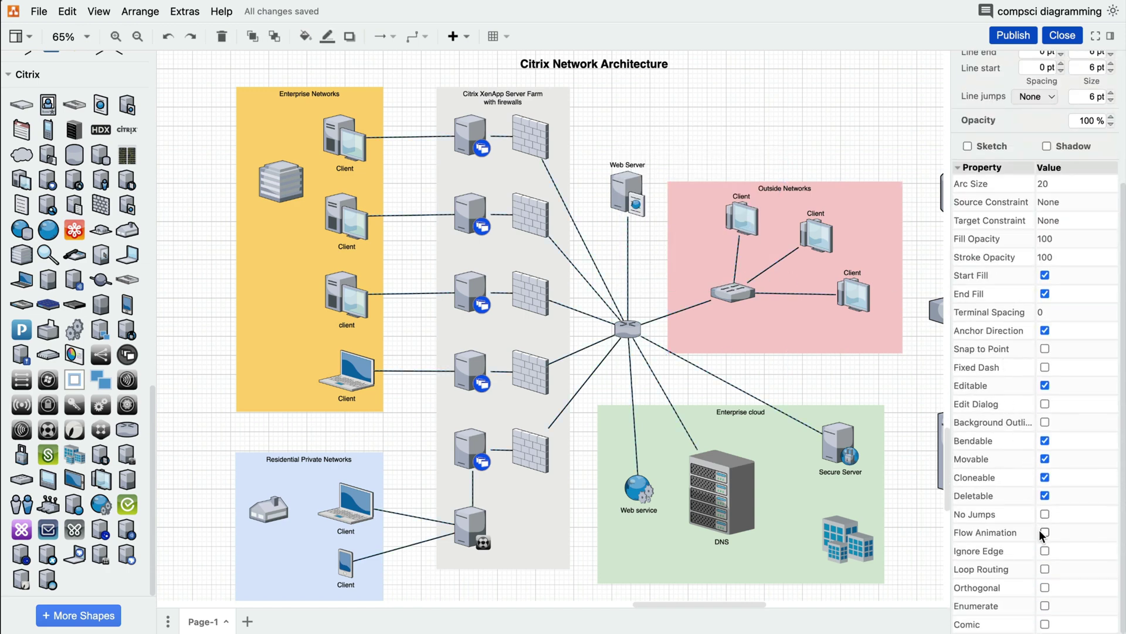
click(1045, 535)
click(728, 173)
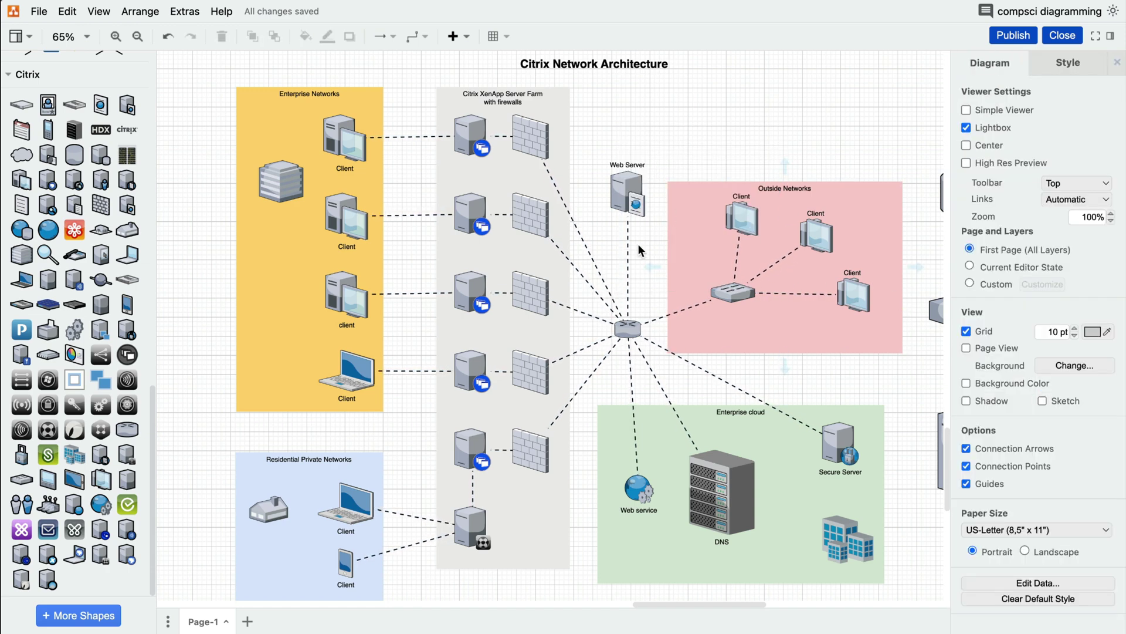
Make the router's right-hand links blue (0066CC) double lines
click(628, 264)
drag(736, 243, 692, 400)
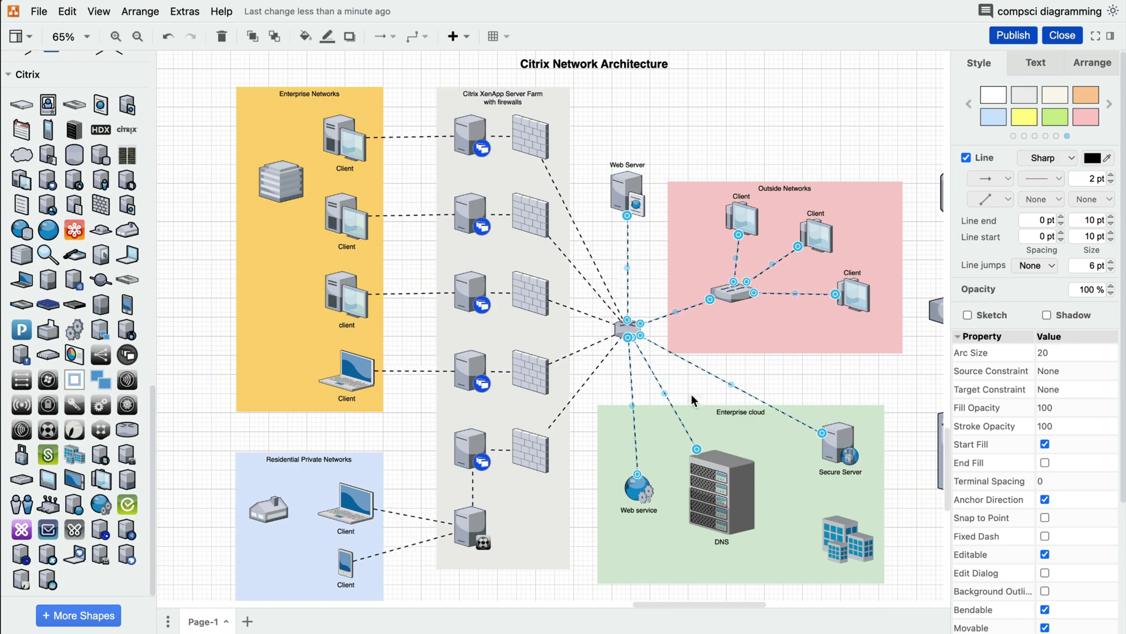
click(1092, 158)
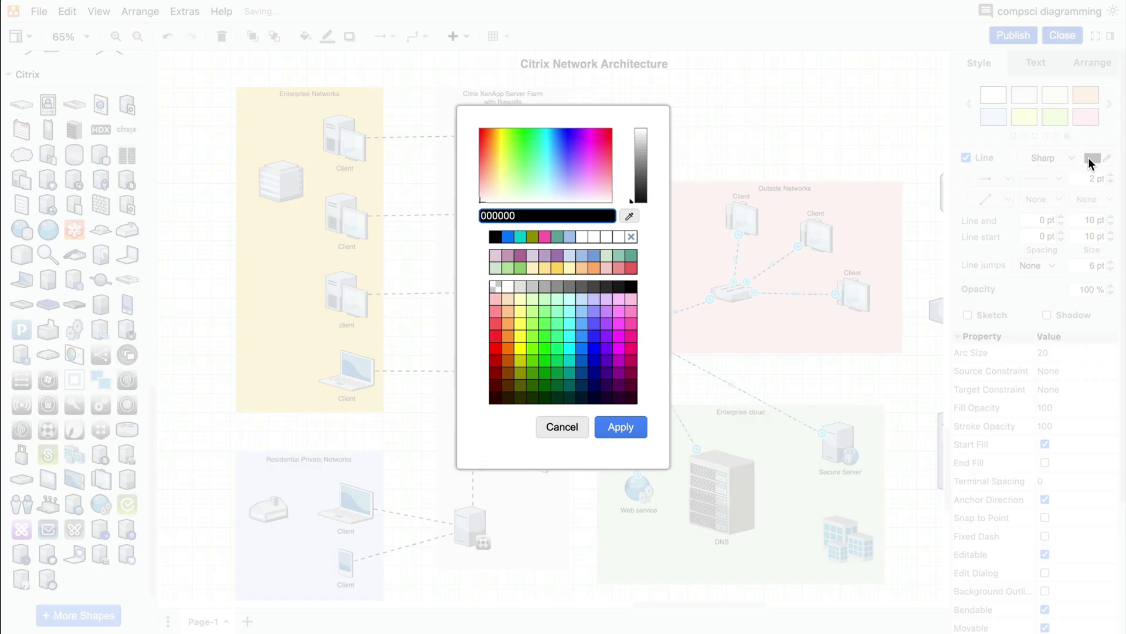
click(584, 361)
click(611, 431)
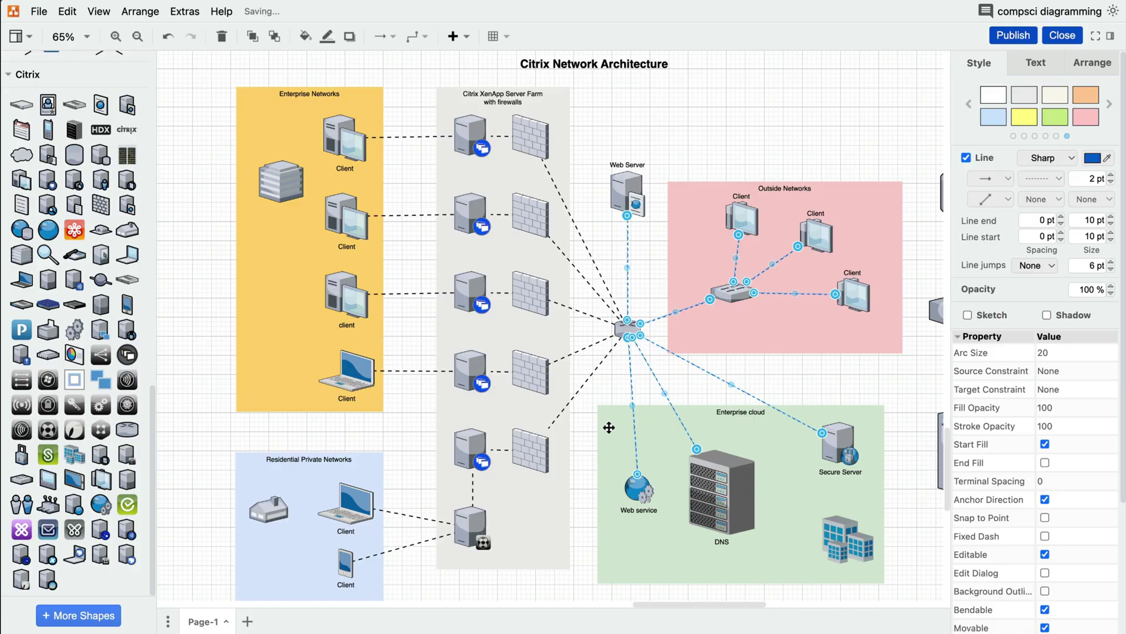
click(991, 179)
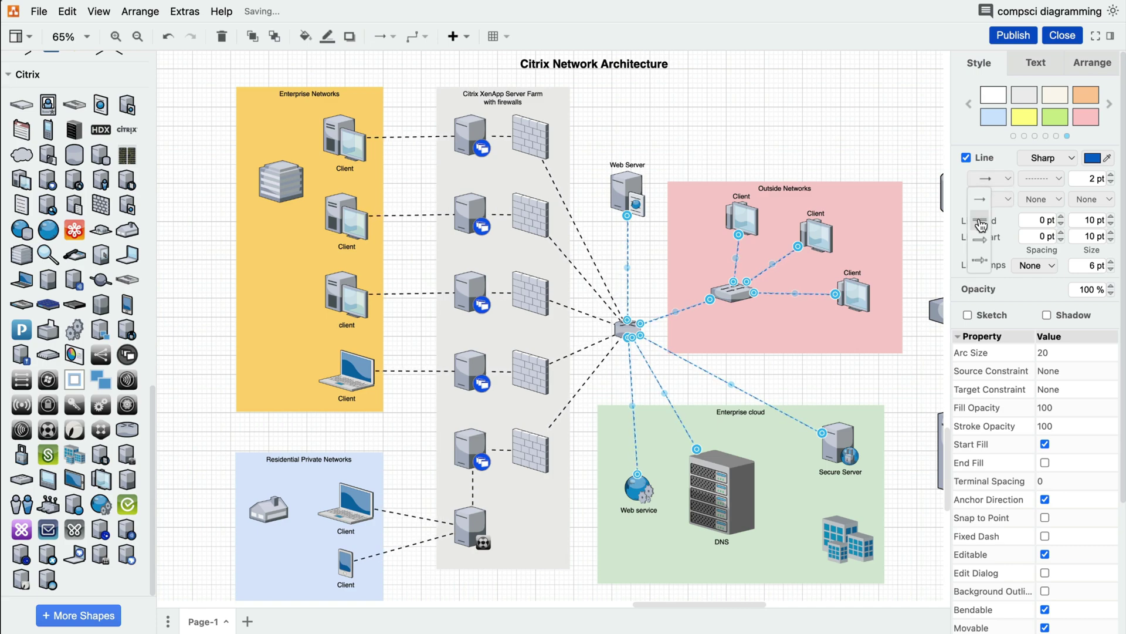
click(981, 223)
click(880, 150)
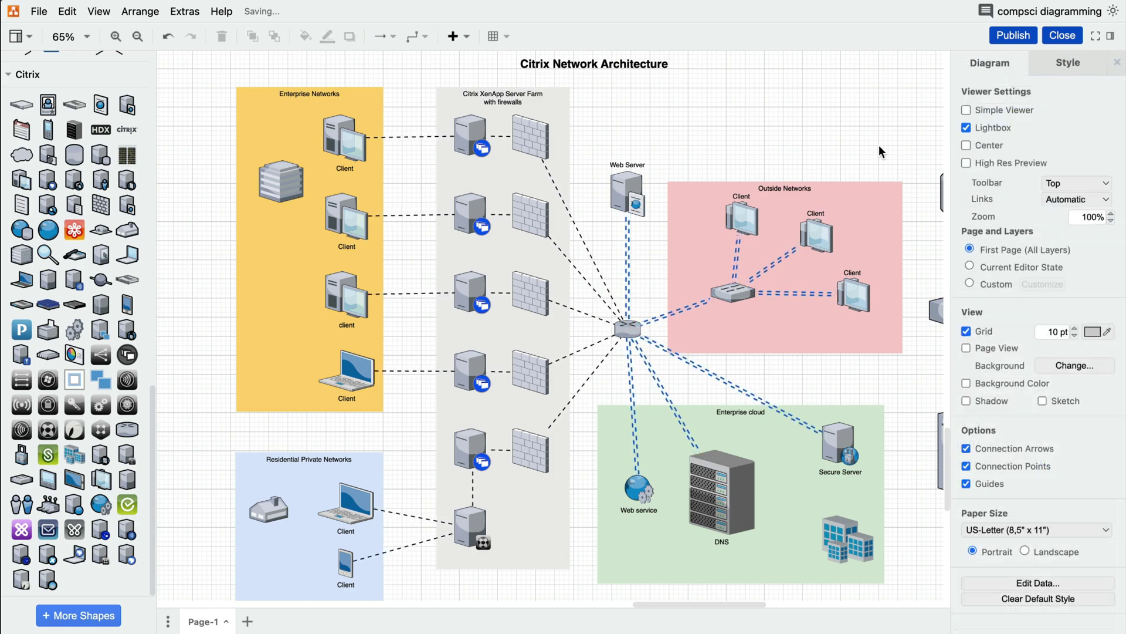